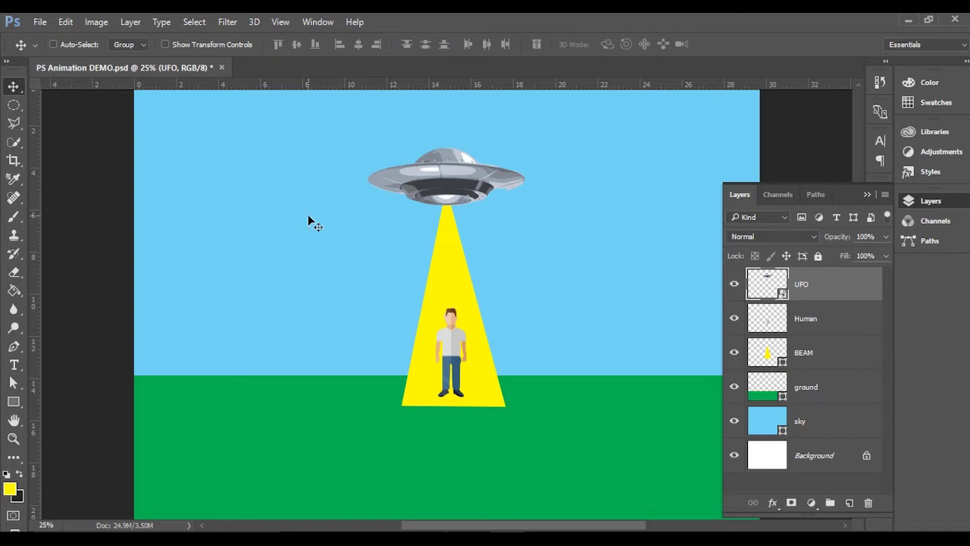
Examine the scene's layers, toggling the visibility of sky and ground and selecting each layer from sky up to UFO.
click(734, 426)
click(734, 428)
click(734, 387)
click(734, 387)
click(797, 425)
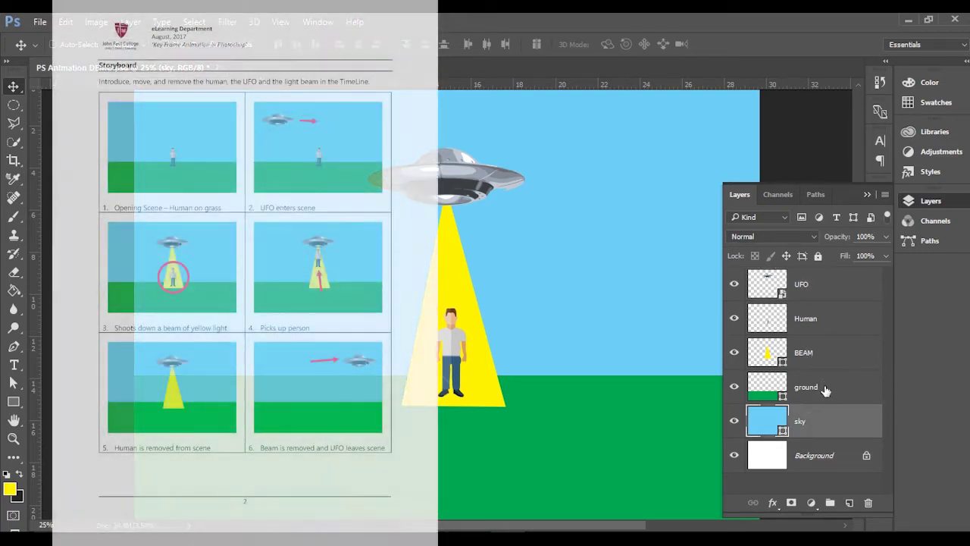
click(834, 391)
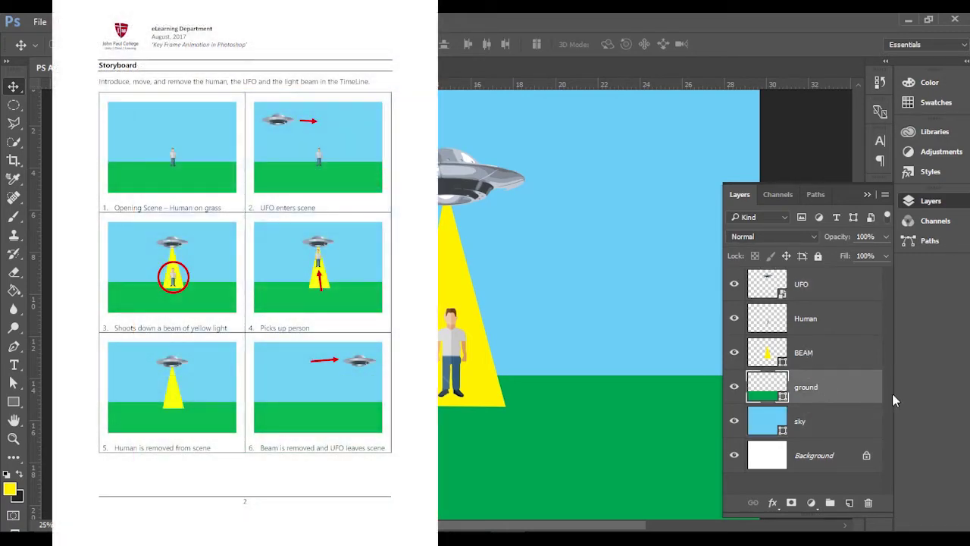
click(833, 352)
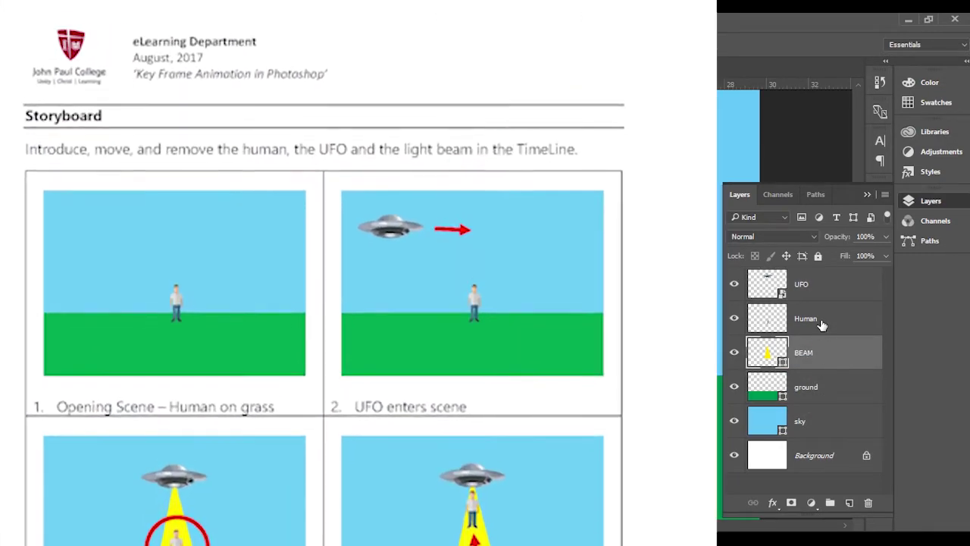
click(819, 320)
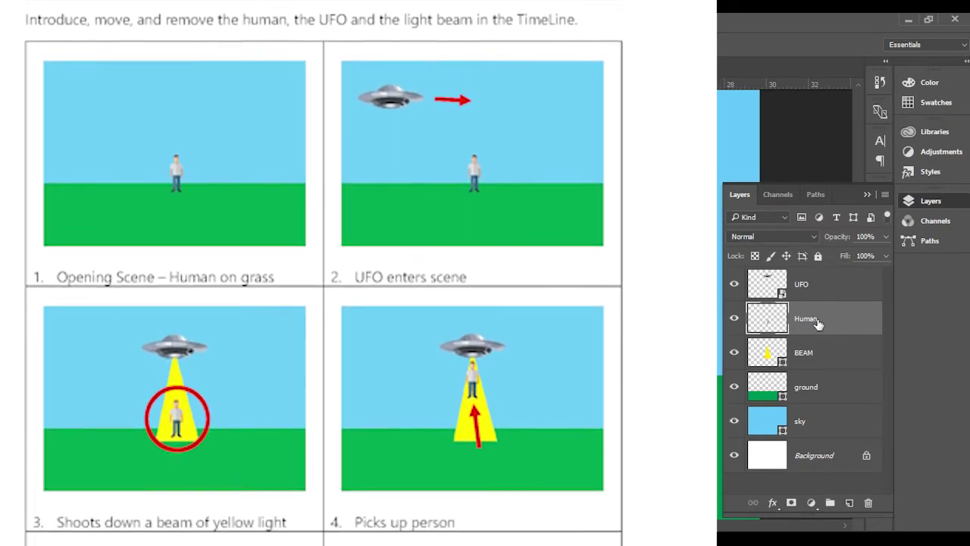
click(818, 294)
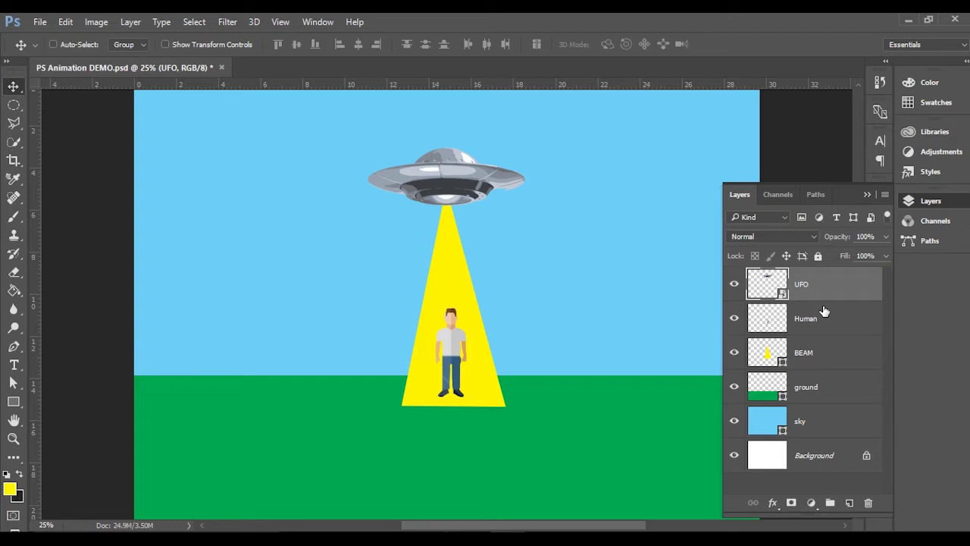
Open the Timeline and create a frame animation, with the whole canvas in view.
click(867, 196)
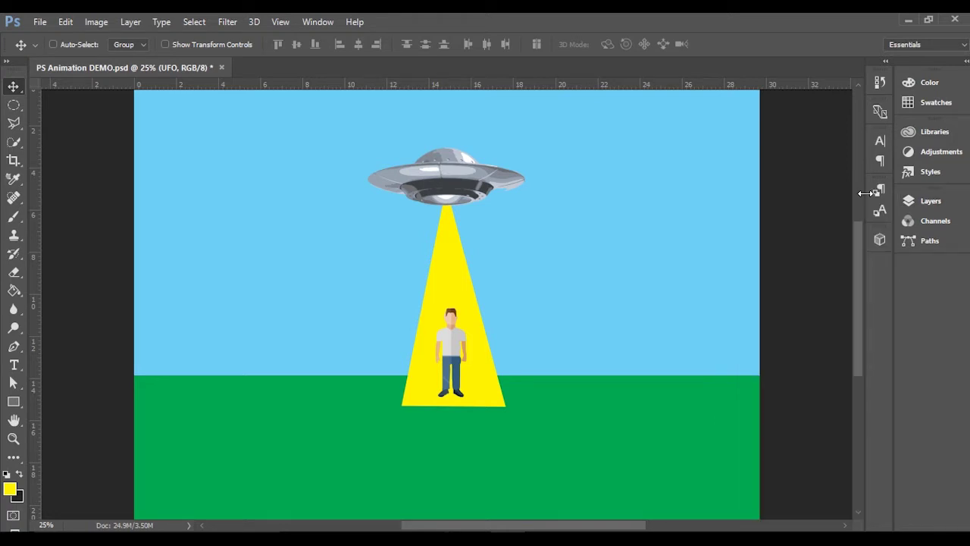
click(307, 24)
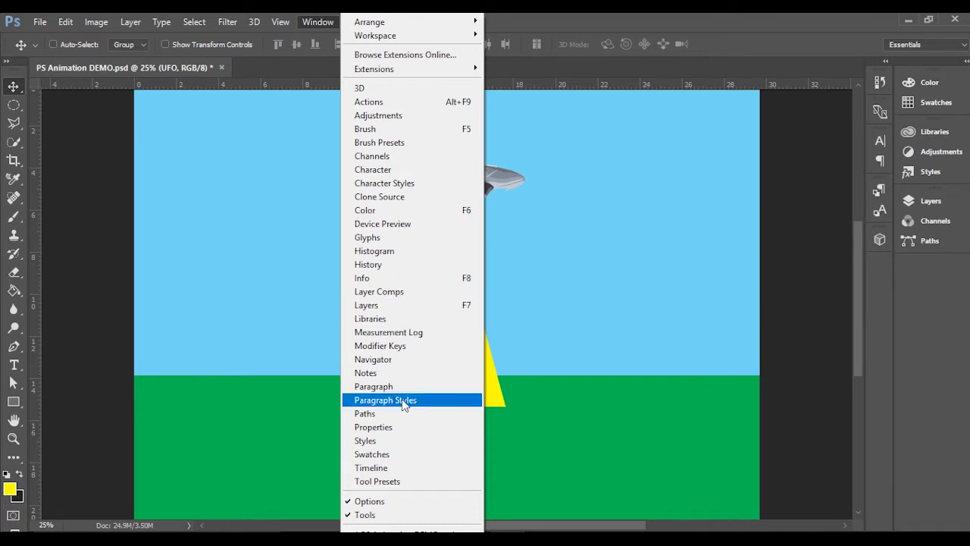
click(399, 471)
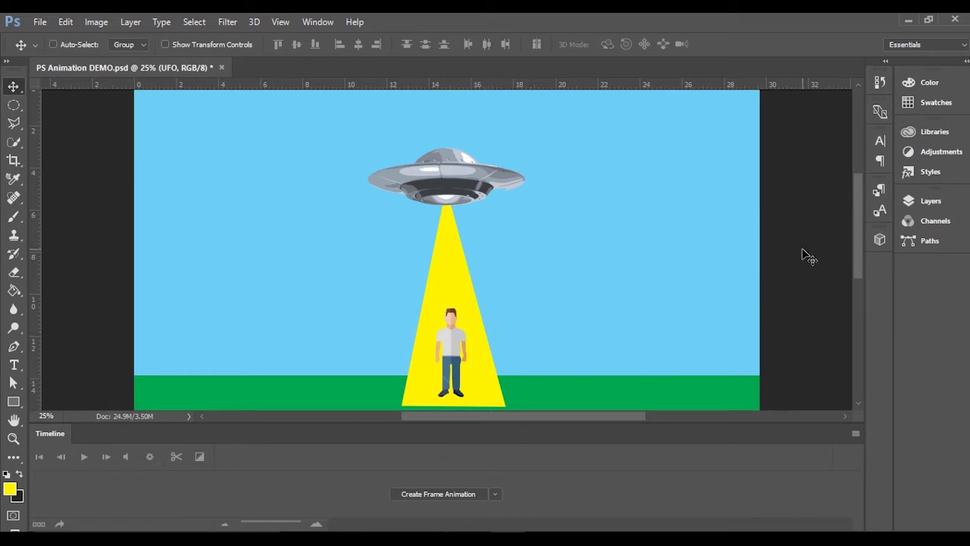
key(ctrl+minus)
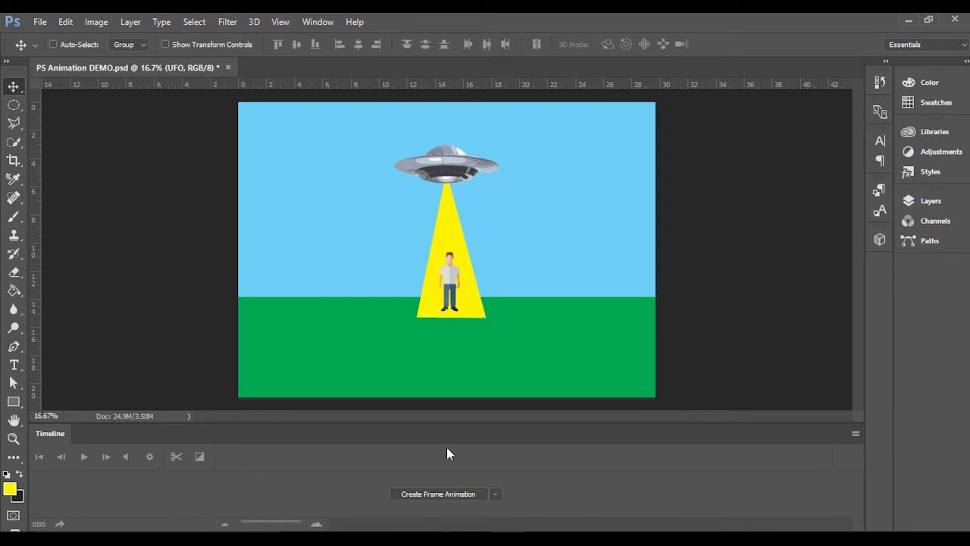
click(435, 494)
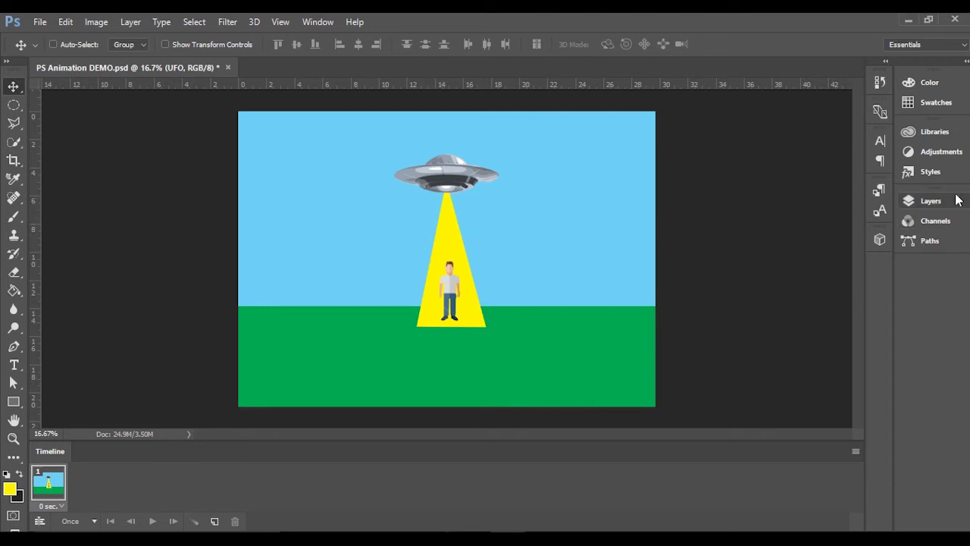
Set up frame 1 by moving the UFO off the canvas past its left edge and hiding the BEAM layer.
click(920, 200)
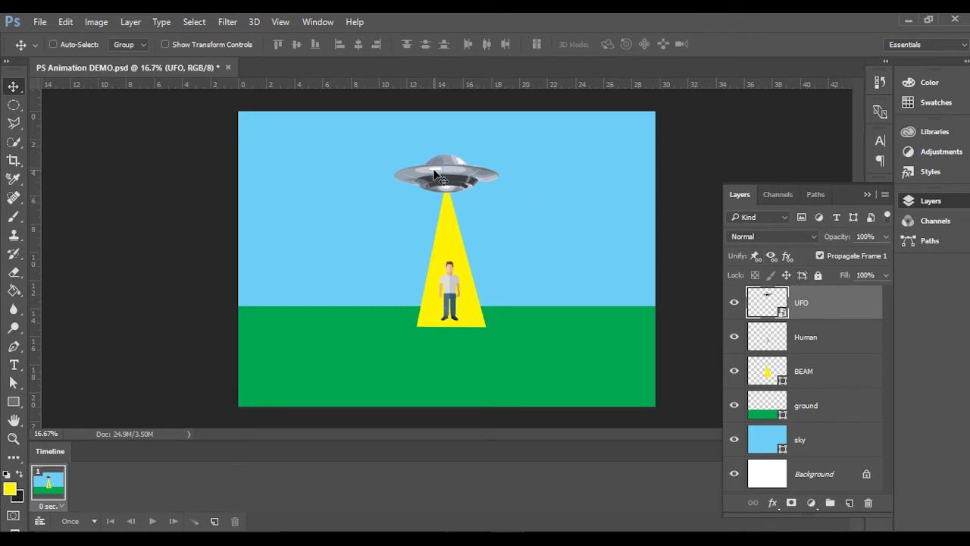
drag(427, 171, 173, 169)
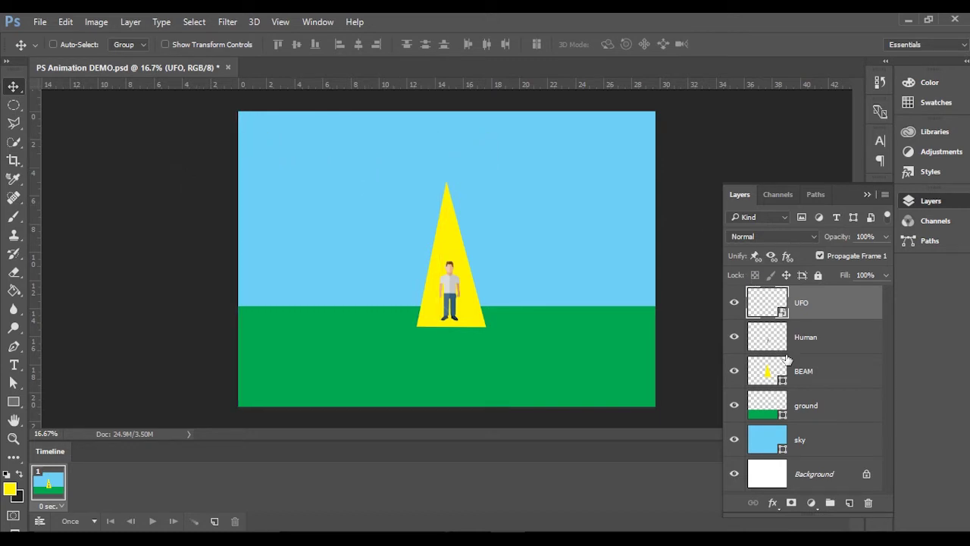
click(808, 375)
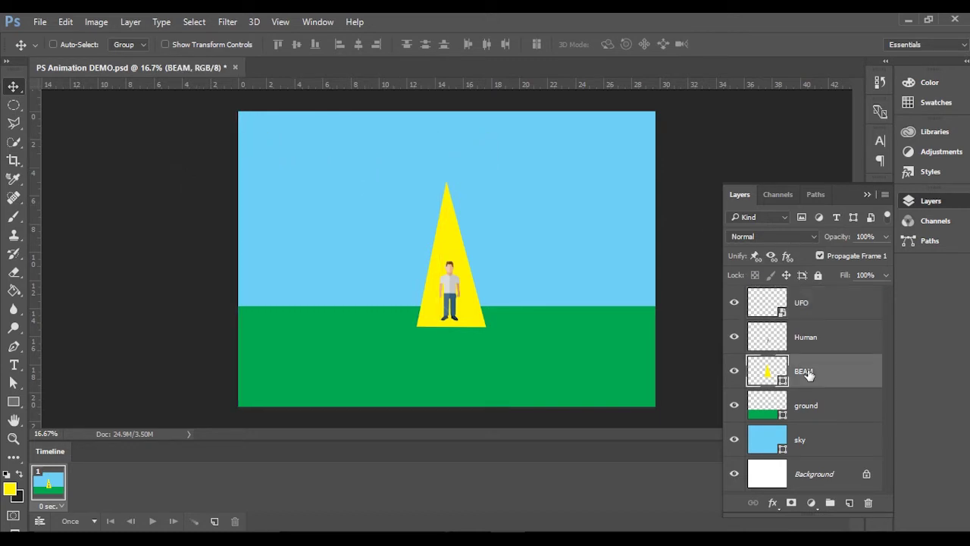
click(733, 375)
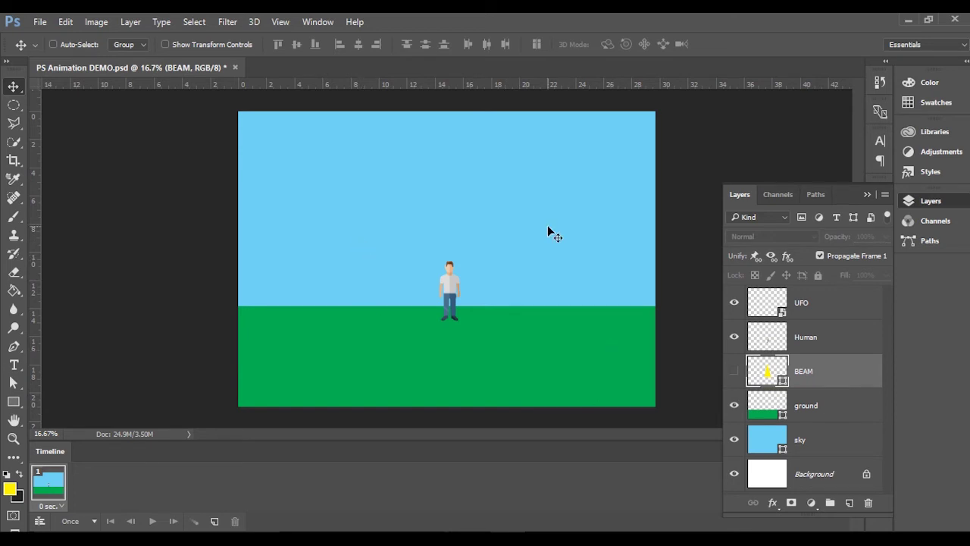
Add frame 2 and nudge the UFO right toward the left edge of the sky.
click(216, 522)
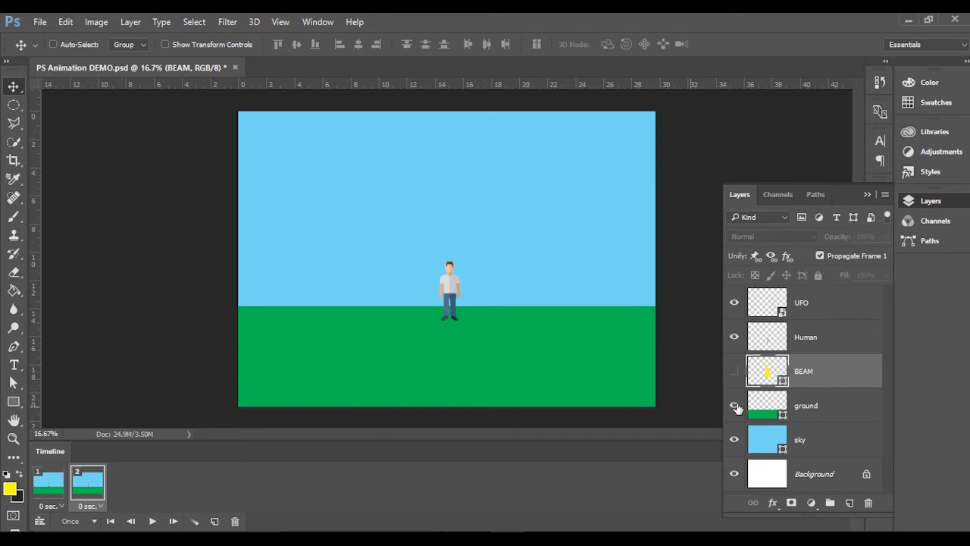
click(837, 315)
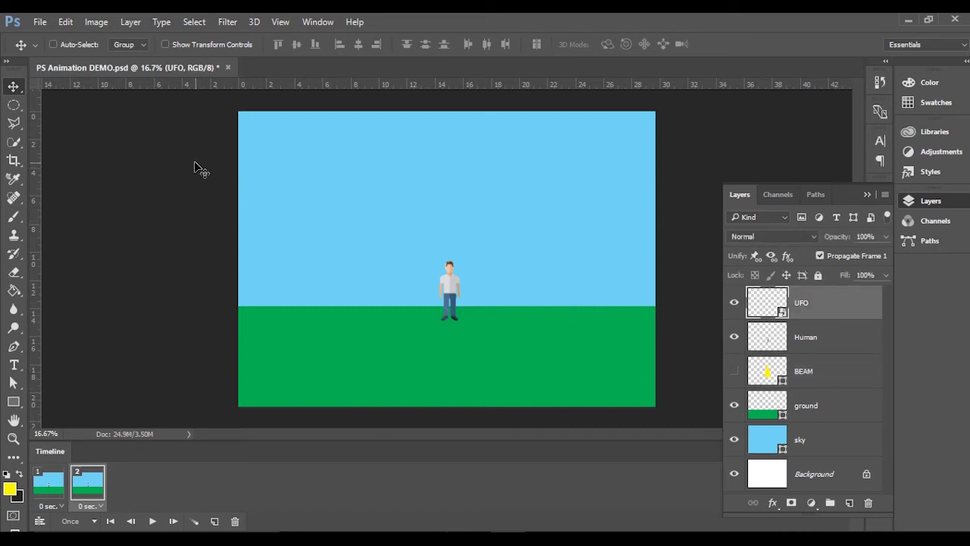
drag(199, 165, 203, 165)
Add frames 3 to 11, moving the UFO a little further right into the sky on each new frame.
click(215, 522)
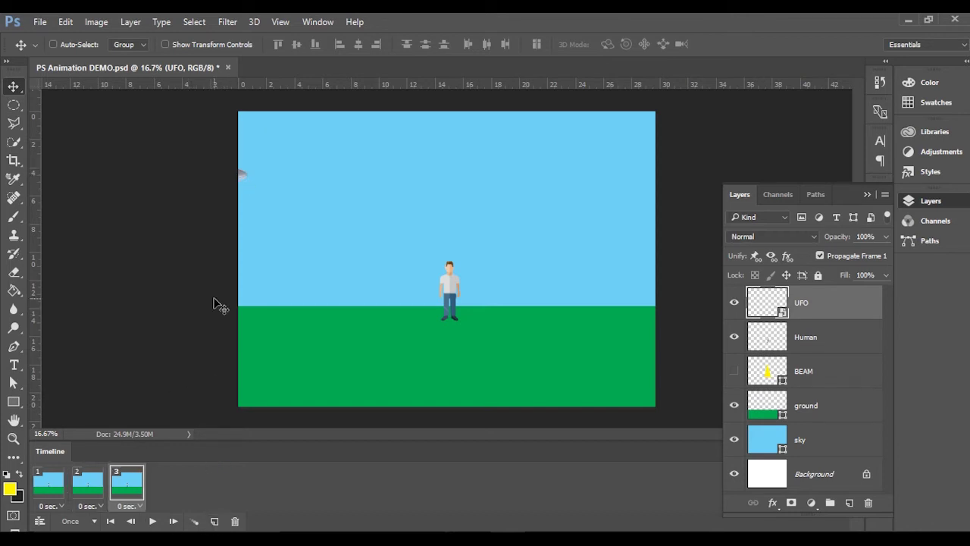
drag(205, 180, 310, 181)
click(214, 523)
click(215, 521)
click(215, 522)
click(215, 521)
click(215, 522)
click(214, 522)
drag(309, 186, 322, 182)
click(214, 522)
click(215, 522)
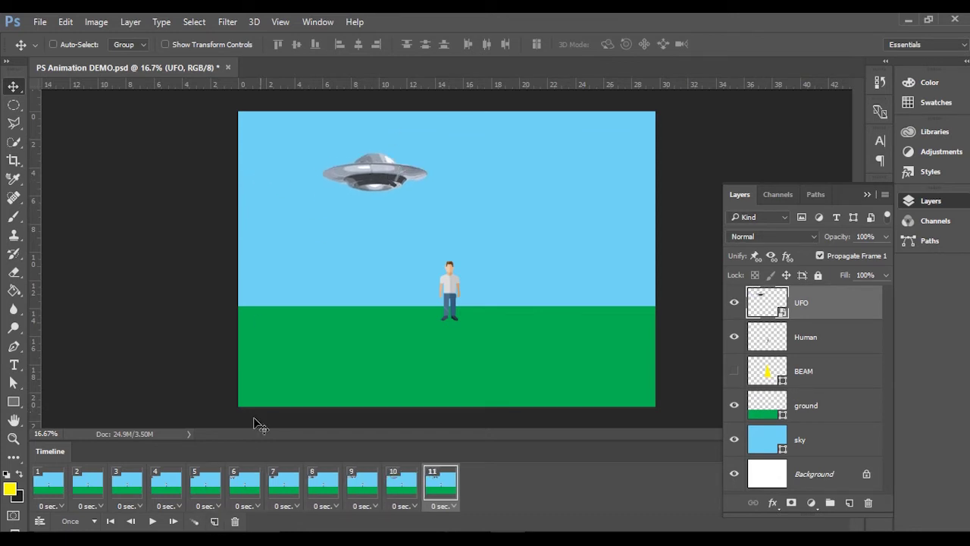
Add frames 12 to 15, advancing the UFO until it hovers directly above the human.
click(215, 522)
click(214, 521)
click(214, 522)
click(214, 521)
drag(442, 192, 445, 186)
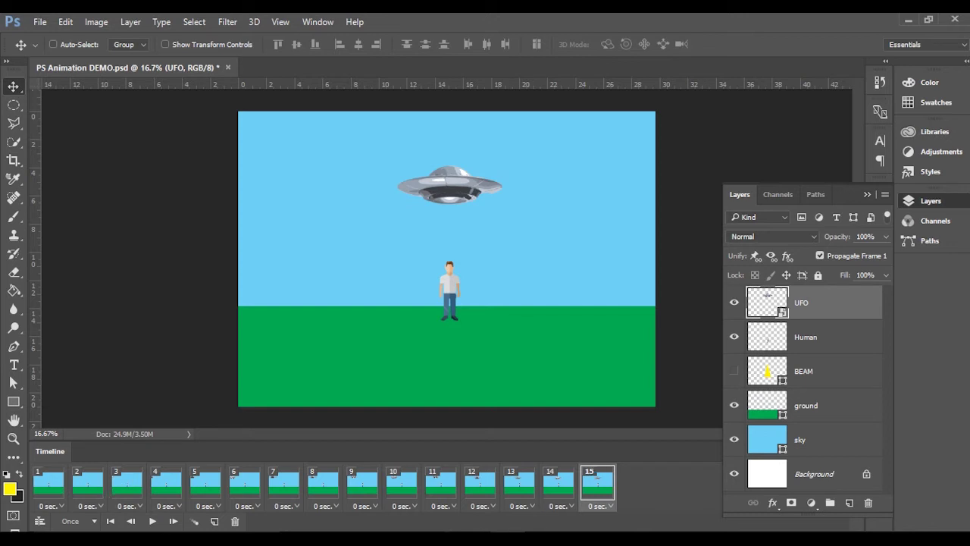
Add frame 16 with the BEAM layer visible, then add frame 17 and shift the UFO slightly up and left over the beam's tip.
click(215, 523)
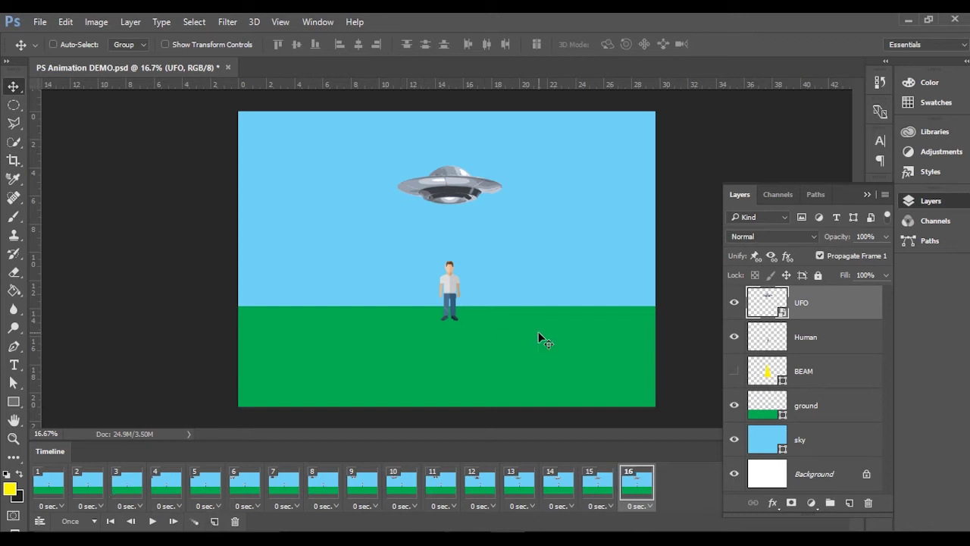
click(733, 371)
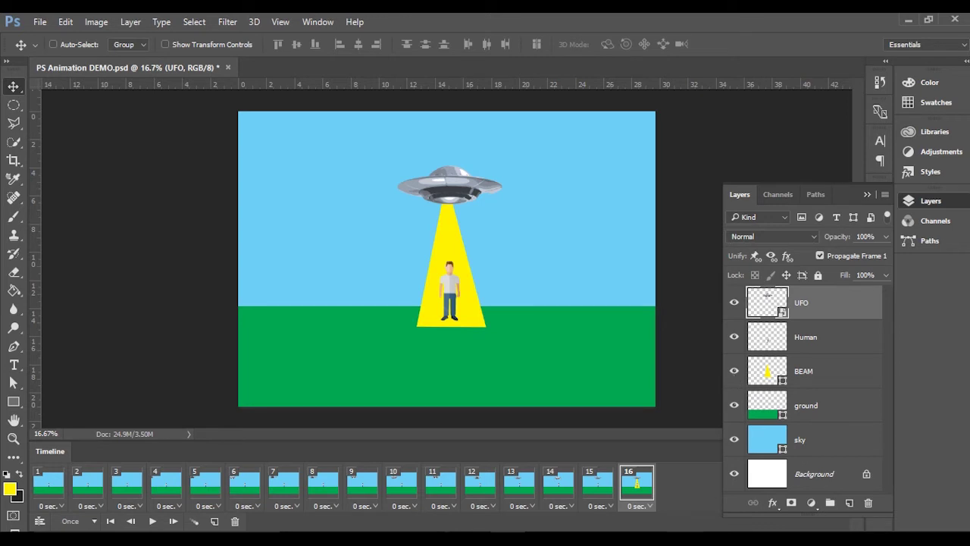
click(215, 521)
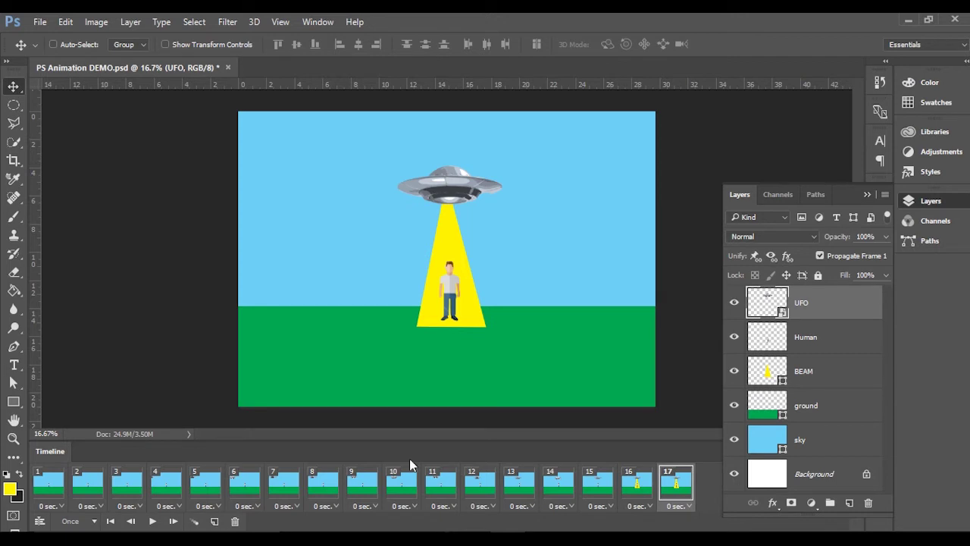
click(824, 340)
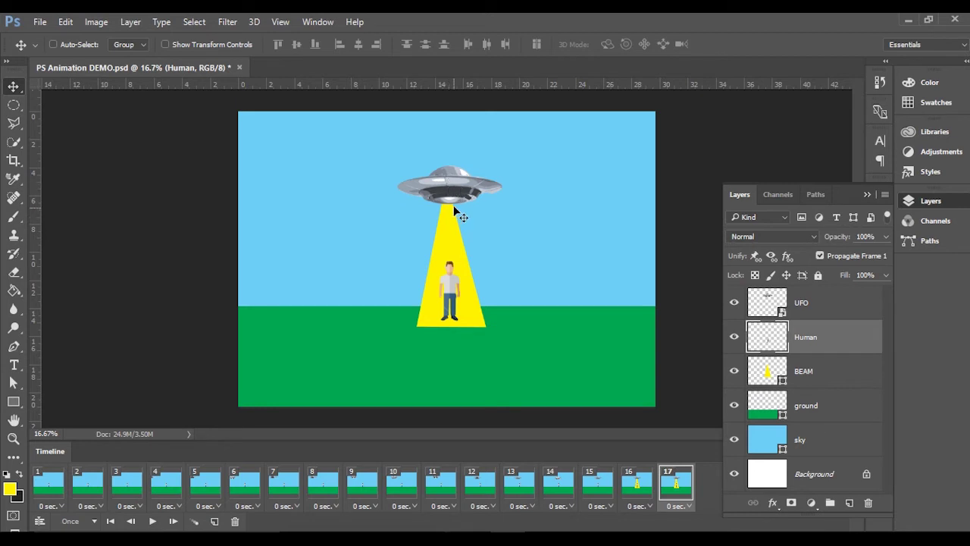
click(828, 313)
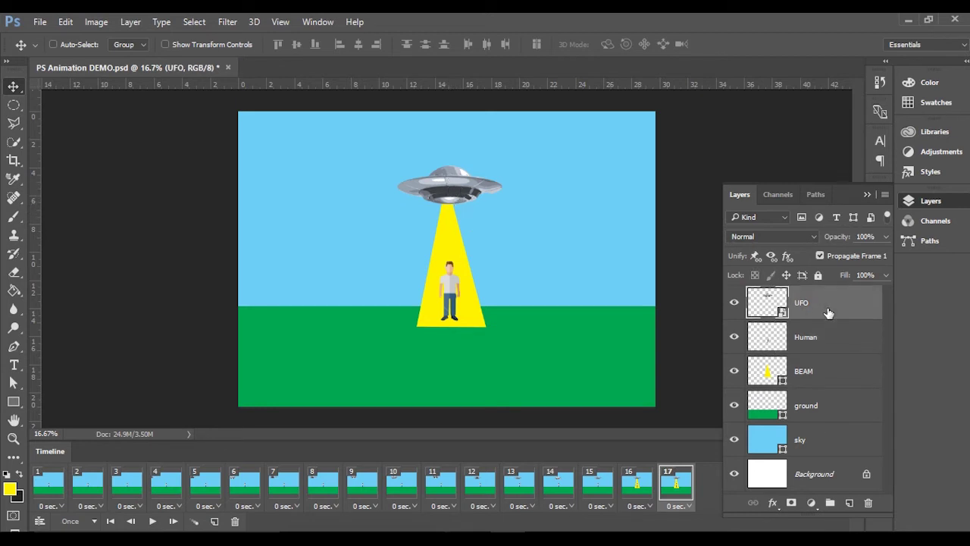
drag(475, 185, 473, 182)
Lift the Human layer up the beam in small increments over frames 17 to 24 until only the legs show below the UFO.
click(844, 337)
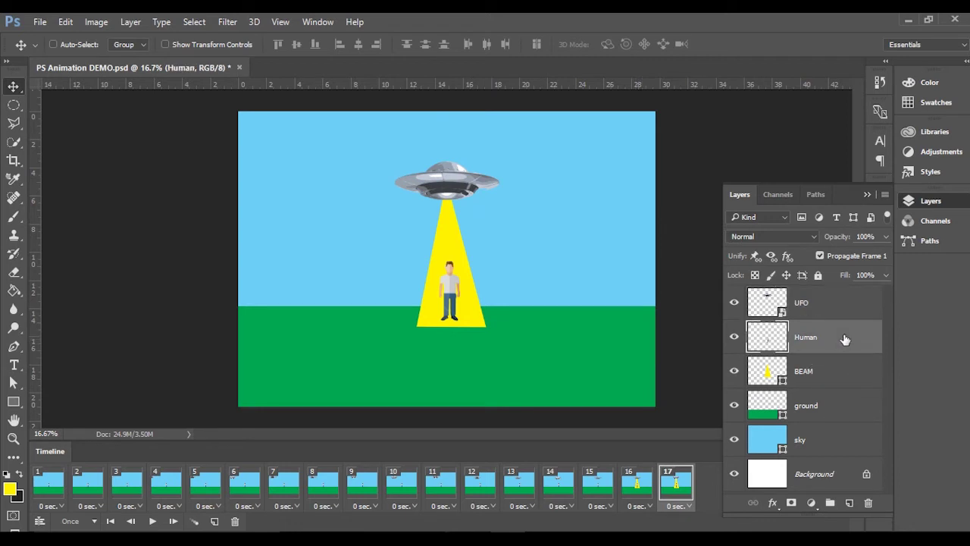
drag(458, 293, 451, 289)
click(215, 522)
drag(445, 303, 445, 294)
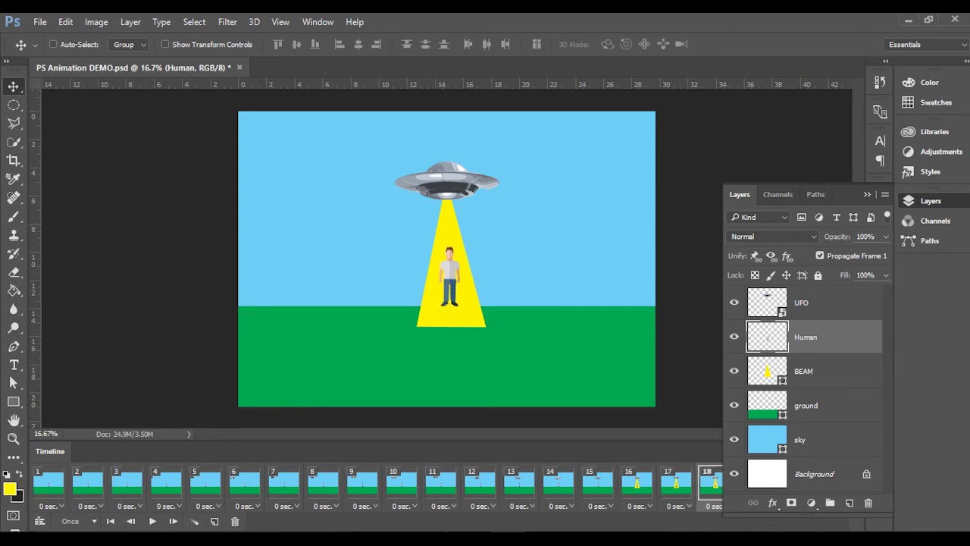
drag(448, 289, 448, 223)
click(214, 522)
click(214, 521)
click(214, 522)
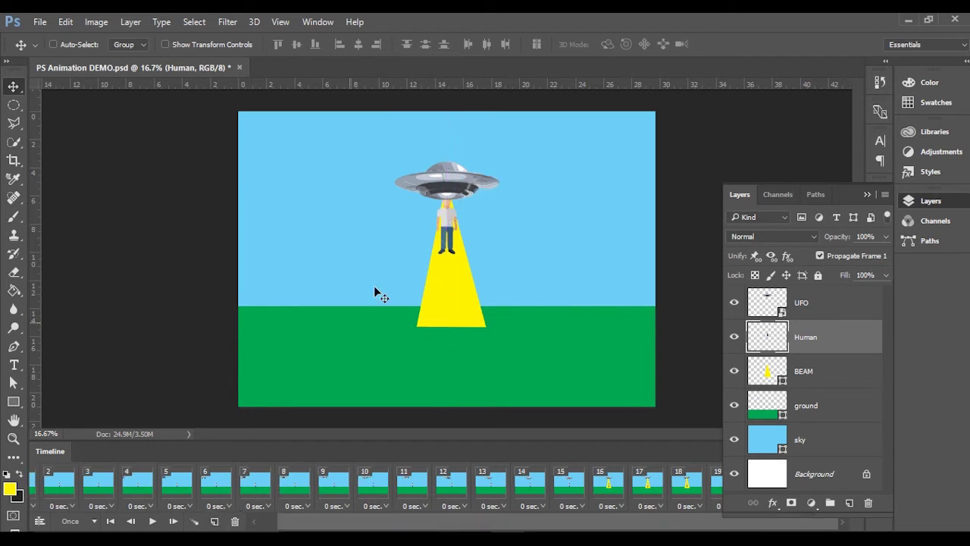
drag(449, 247, 450, 215)
click(214, 521)
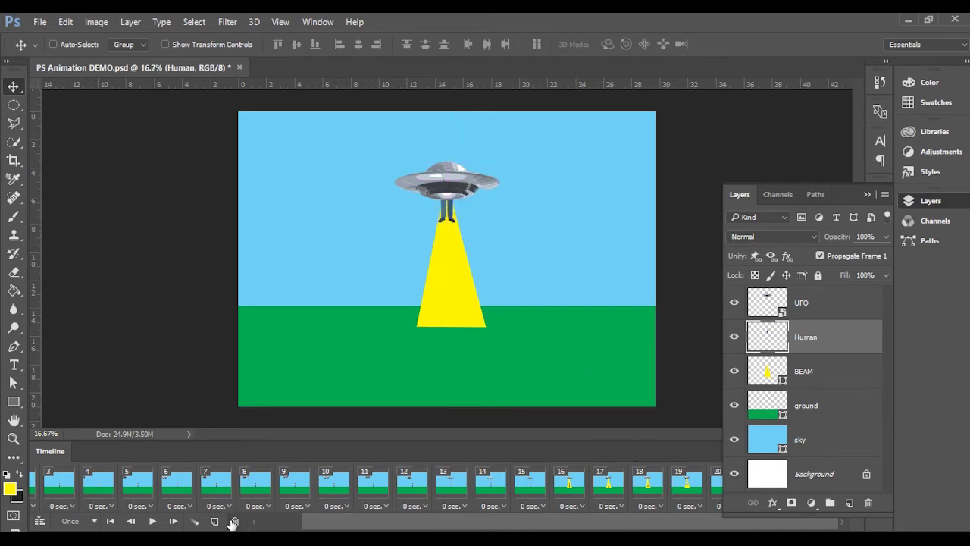
Hide the Human layer in frame 24, the last frame of the animation.
drag(304, 523, 323, 525)
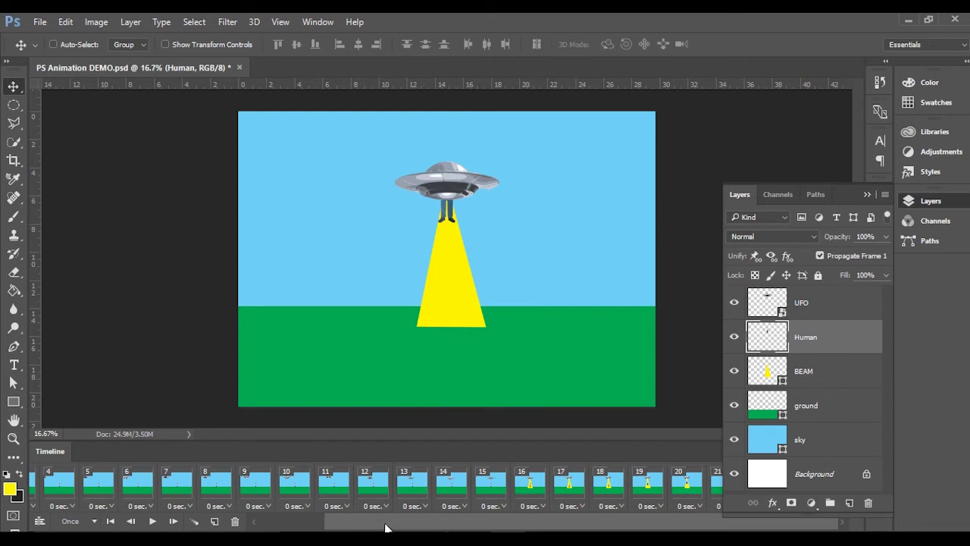
click(868, 194)
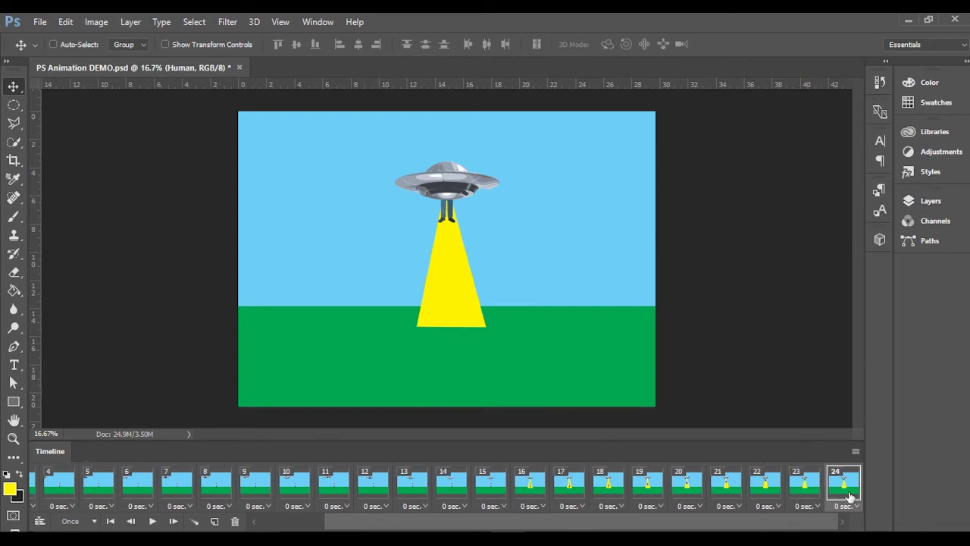
click(929, 201)
click(817, 380)
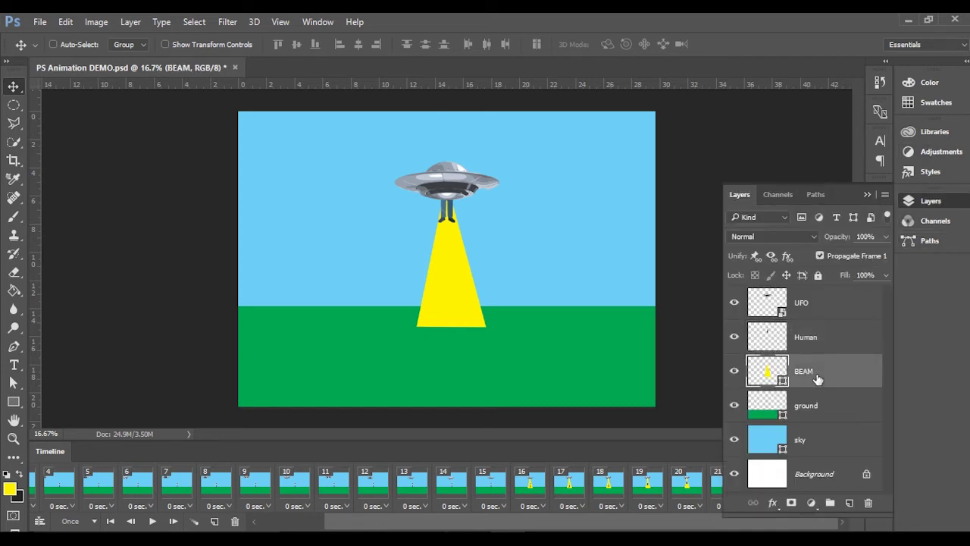
click(735, 338)
Add frames 25 and 26, and hide the BEAM layer in frame 26.
click(215, 521)
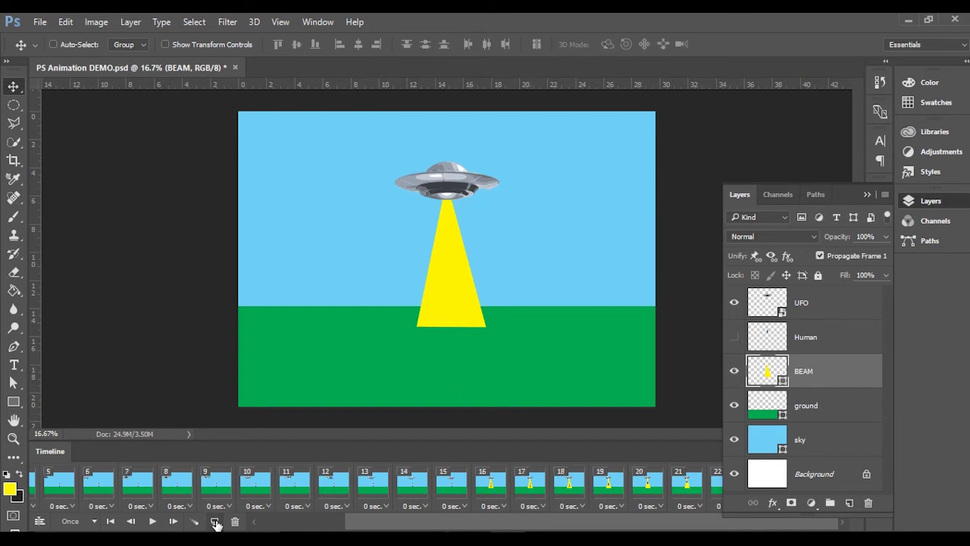
click(216, 522)
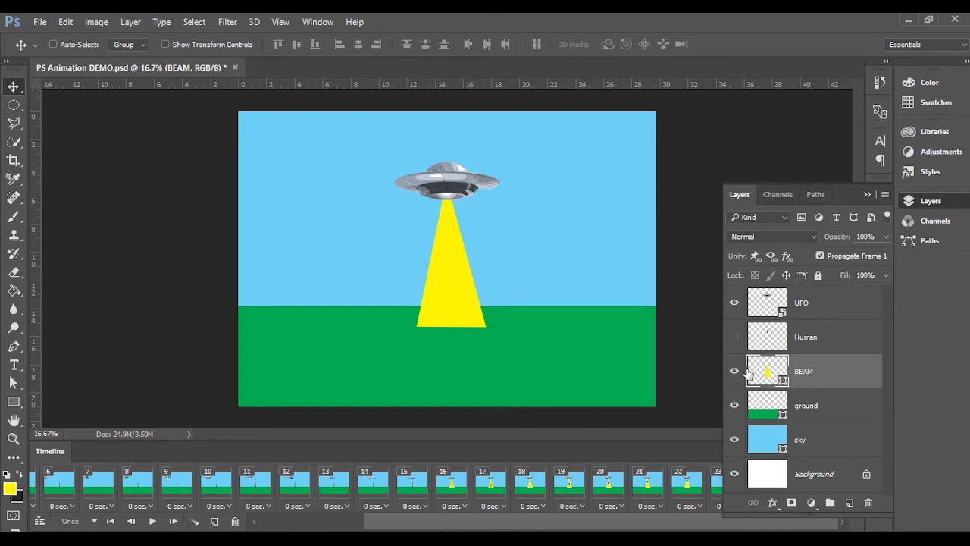
click(734, 373)
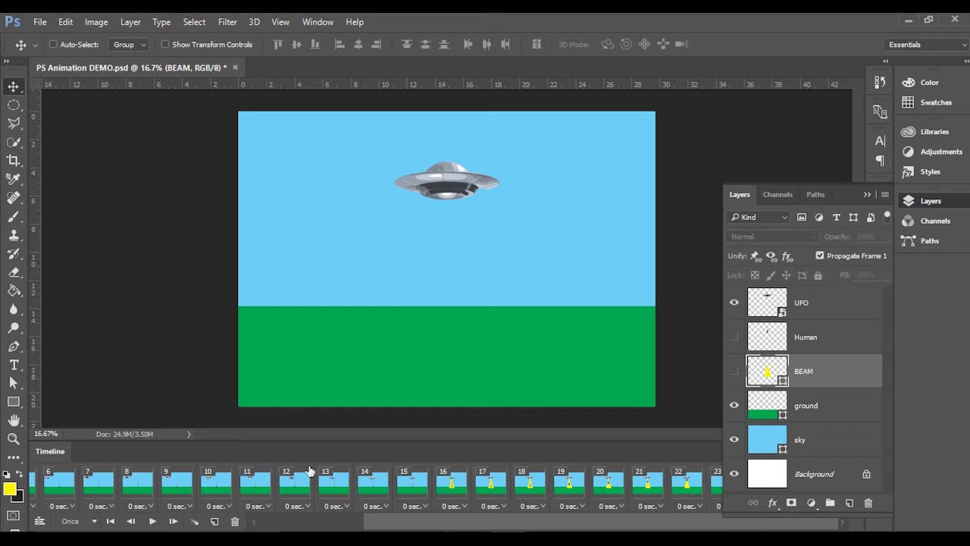
Add frames 27 to 36, moving the UFO layer gradually right and up from frame 28 until it leaves the canvas.
click(216, 522)
click(216, 521)
click(800, 307)
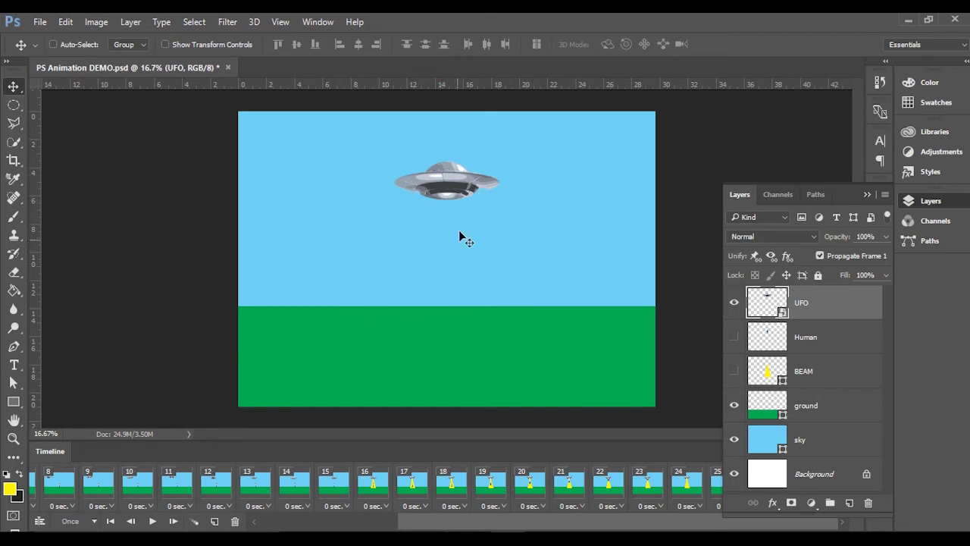
drag(460, 186, 463, 186)
click(215, 522)
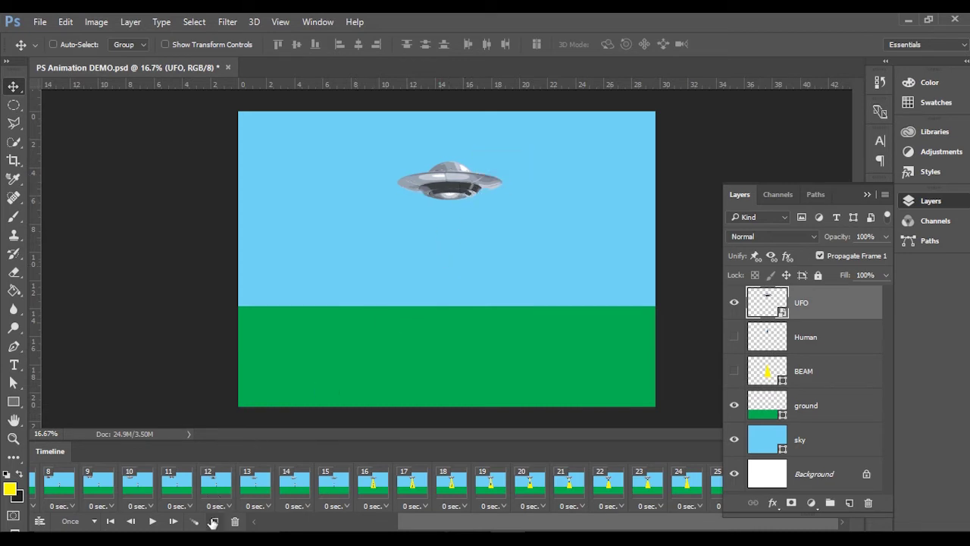
drag(417, 225, 433, 224)
click(214, 521)
drag(470, 207, 618, 168)
click(215, 522)
click(215, 521)
click(214, 522)
click(214, 521)
drag(606, 161, 697, 147)
click(214, 521)
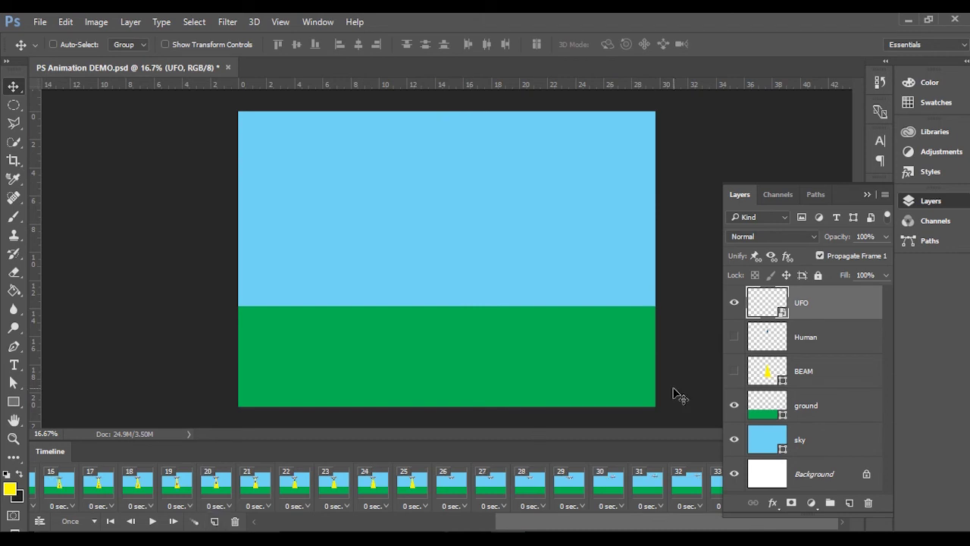
Collapse the layer list and play the whole animation from frame 1.
click(868, 195)
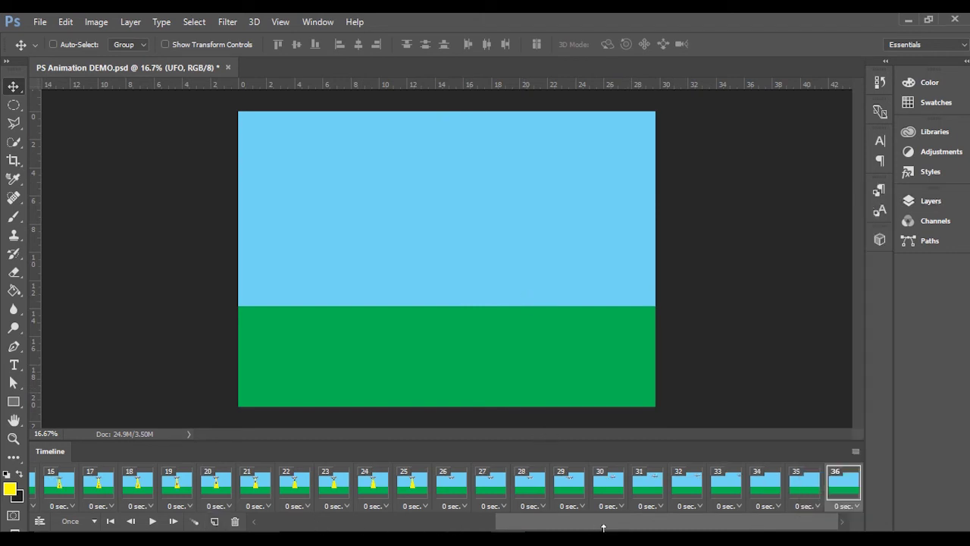
drag(607, 527, 371, 527)
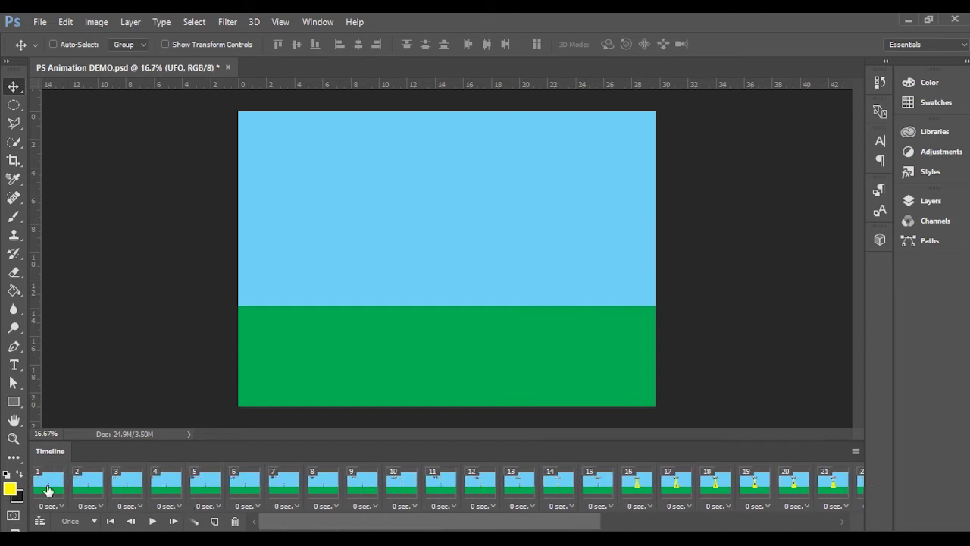
click(45, 492)
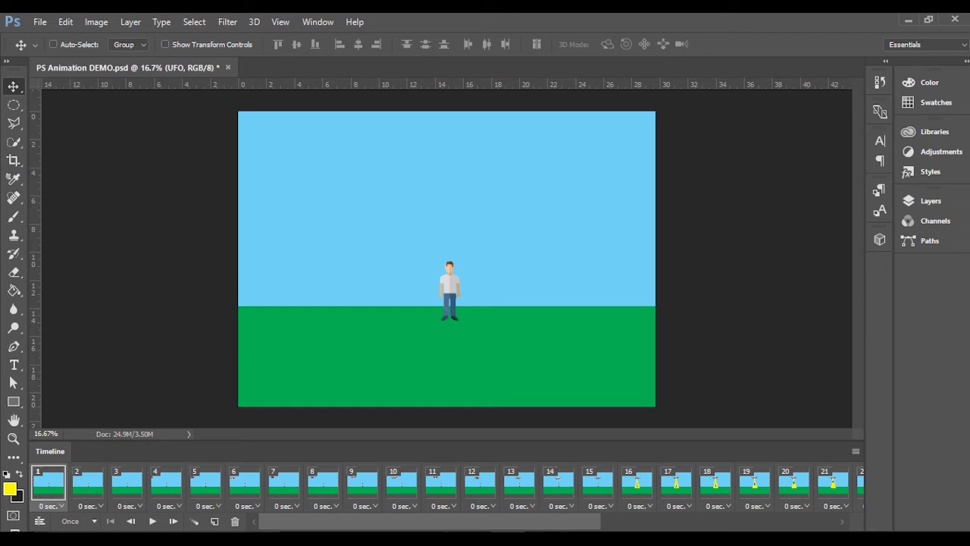
click(153, 521)
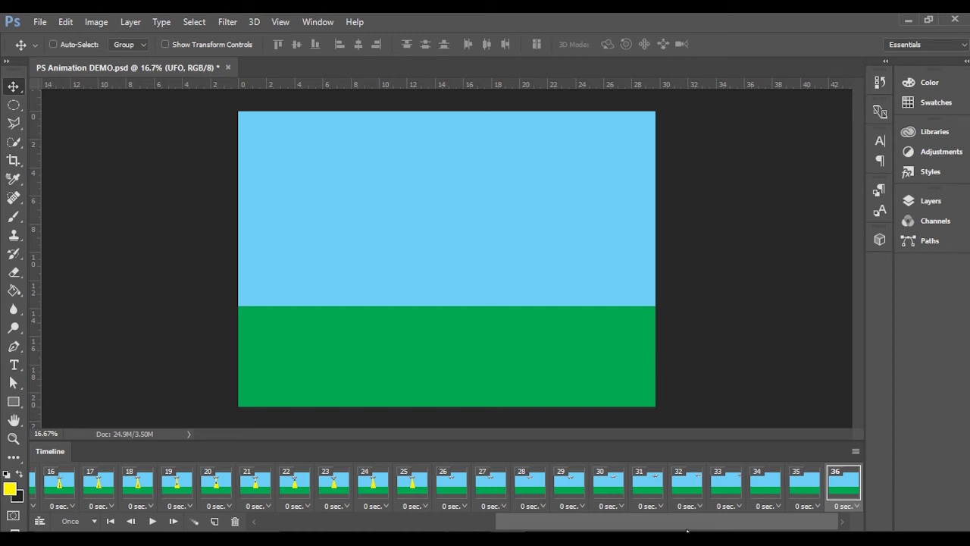
Set the delay of all frames, 1 to 36, to 0.2 seconds and replay the animation from frame 1.
drag(731, 527, 407, 528)
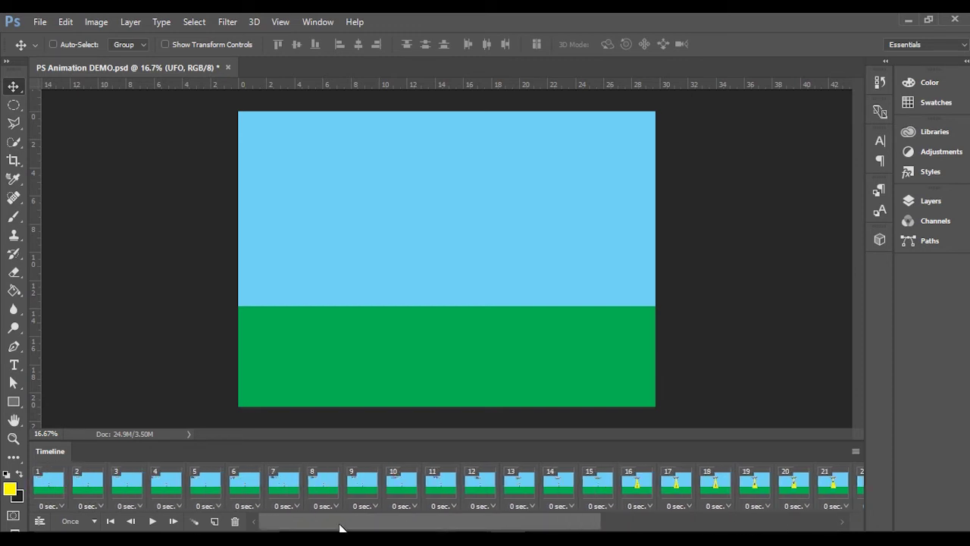
shift+click(49, 483)
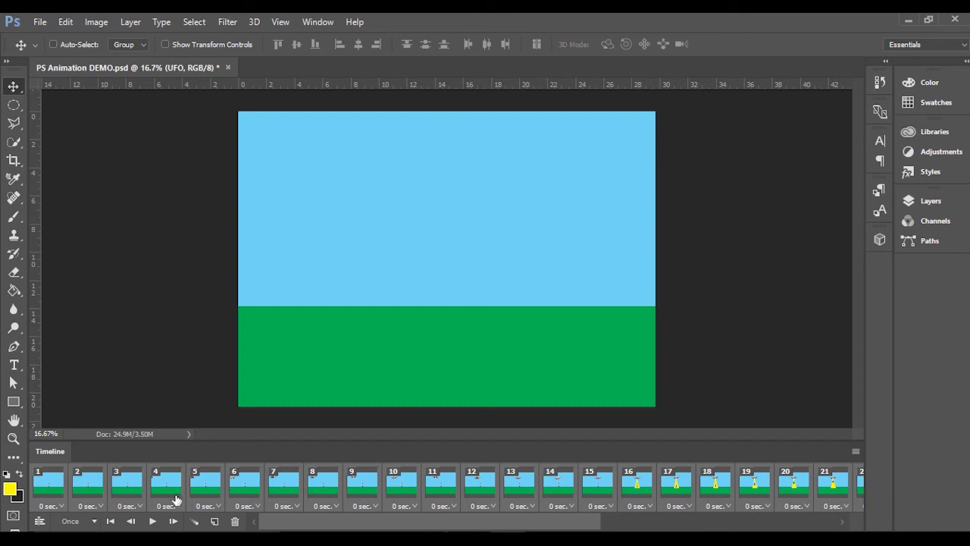
click(61, 507)
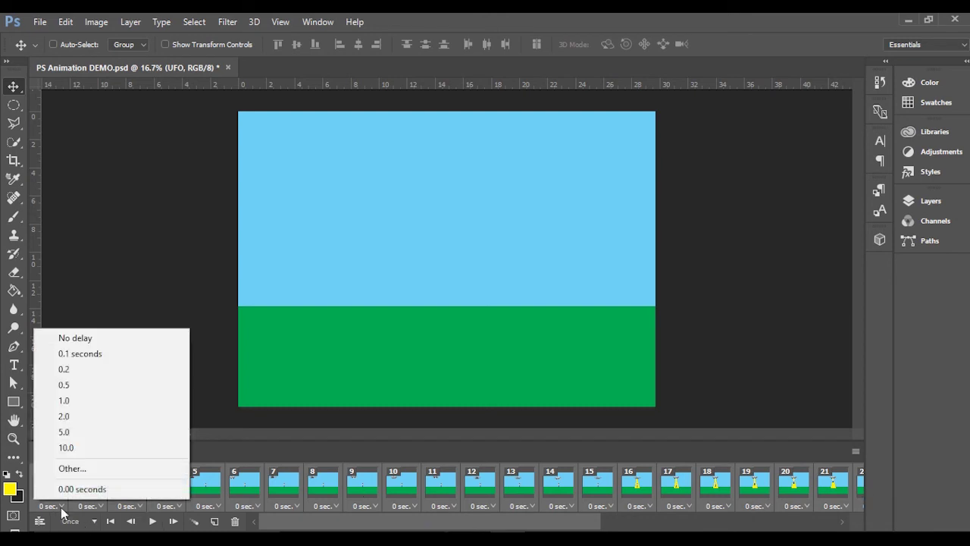
click(81, 372)
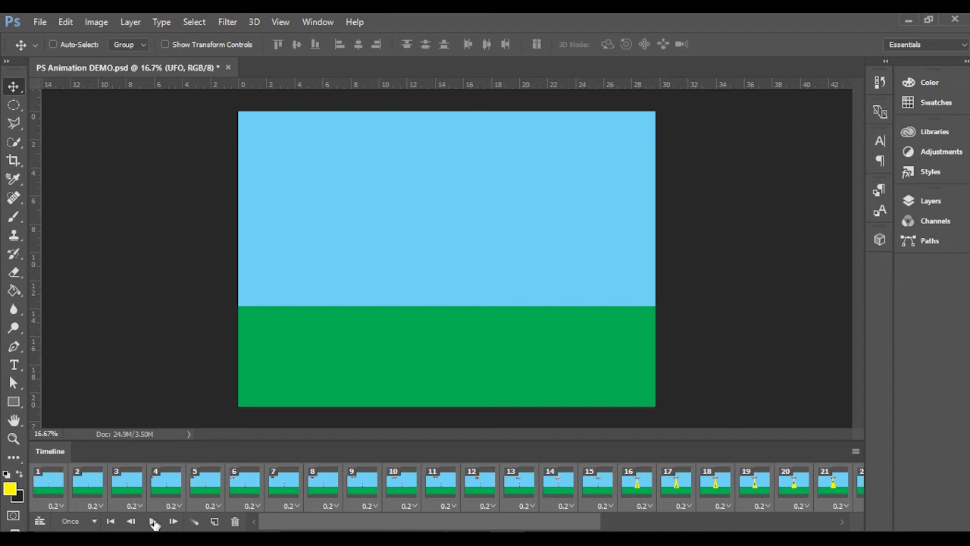
click(43, 492)
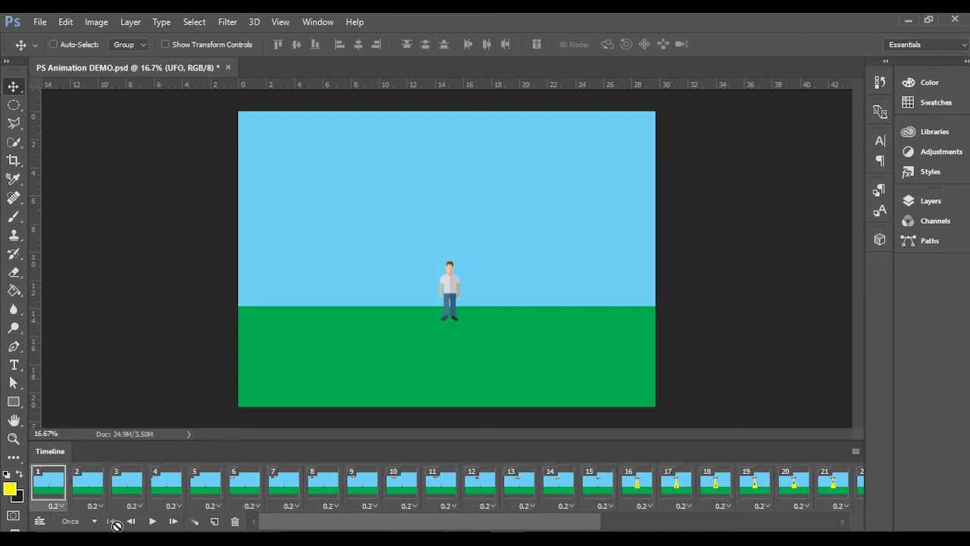
click(151, 522)
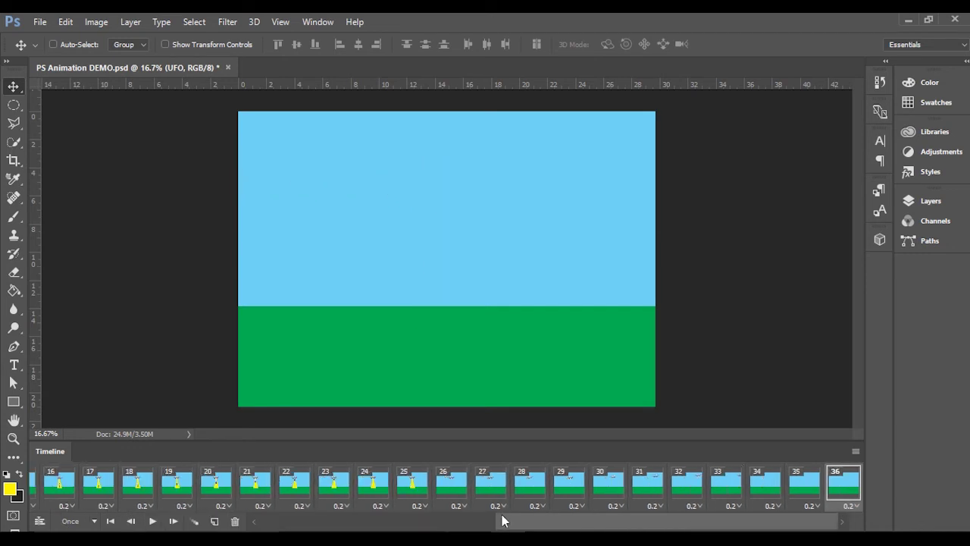
Set the delay of the last frame, 36, and of frame 1 to 1.0 second each.
click(854, 507)
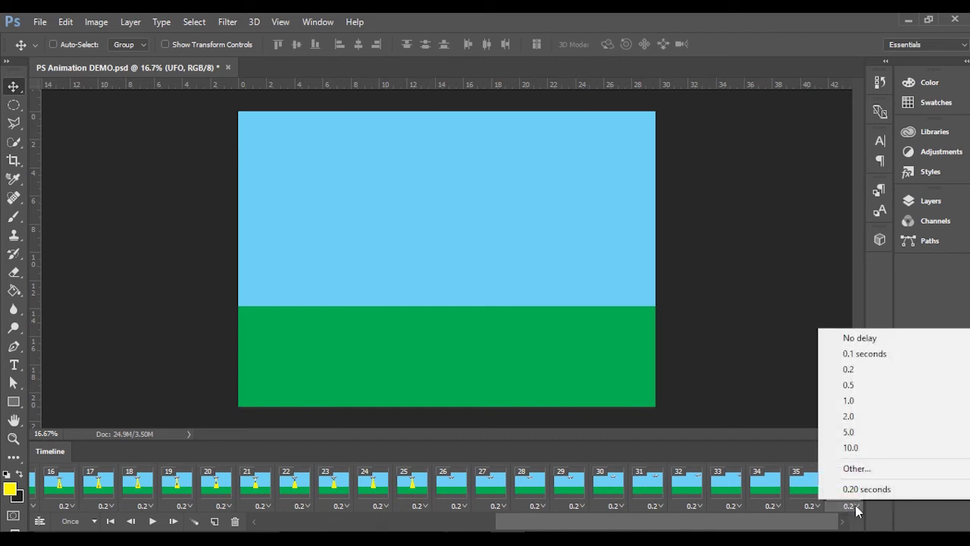
click(870, 401)
drag(650, 529, 413, 529)
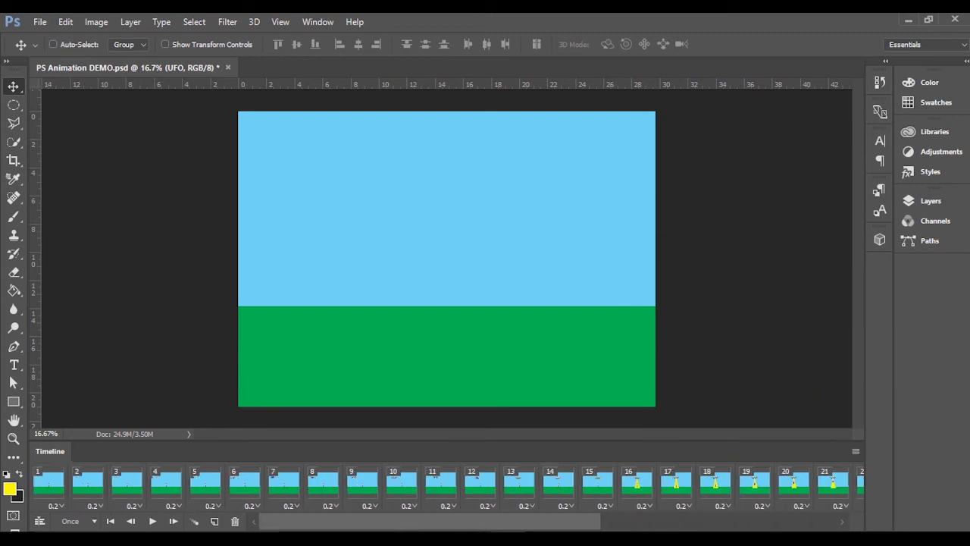
click(53, 505)
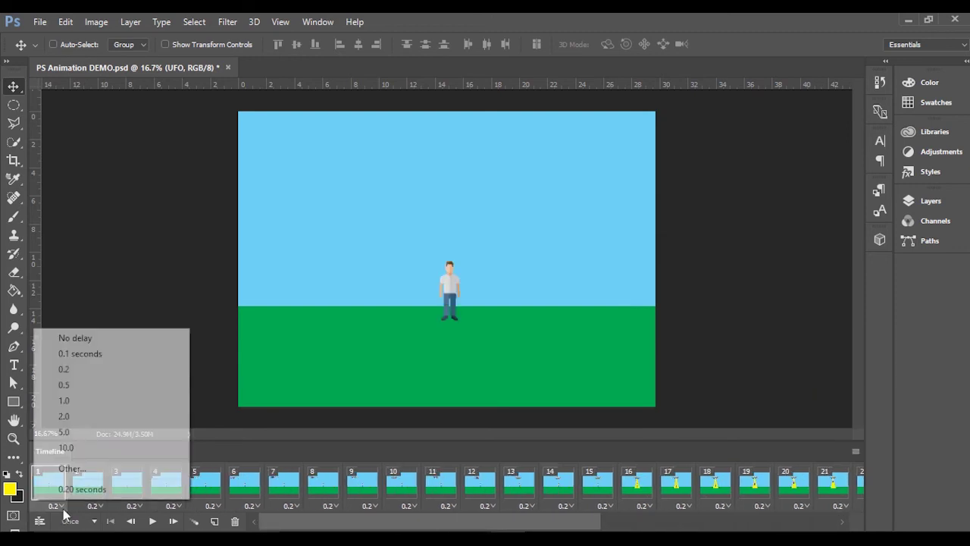
click(99, 404)
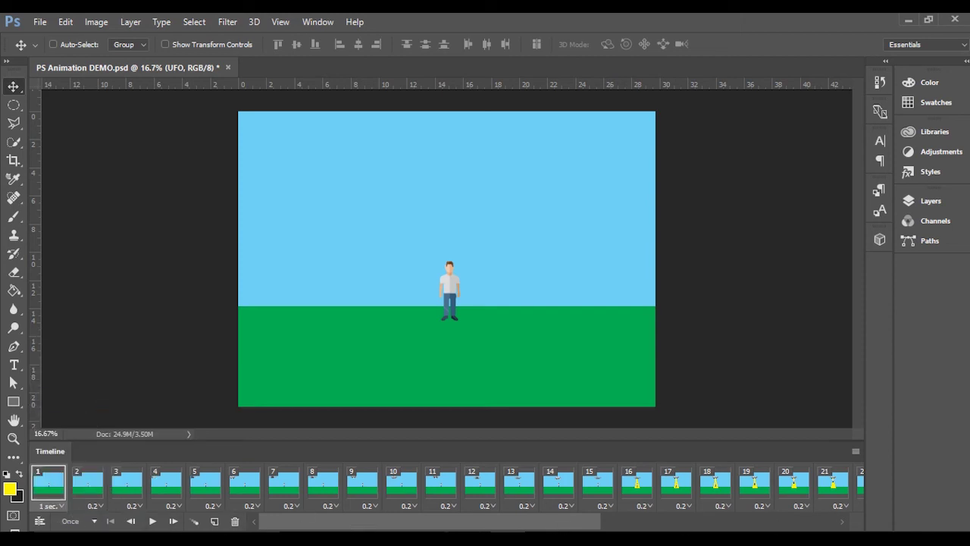
drag(501, 527, 427, 527)
Start a Render Video export named UFO Abduction and set the UFO Abduction folder under Adobe as its location.
click(40, 28)
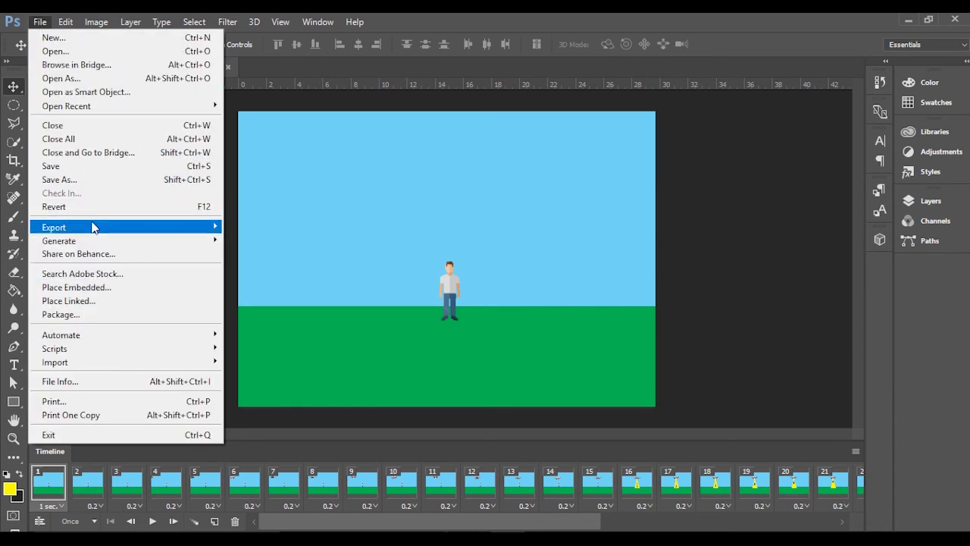
mouse_move(92, 228)
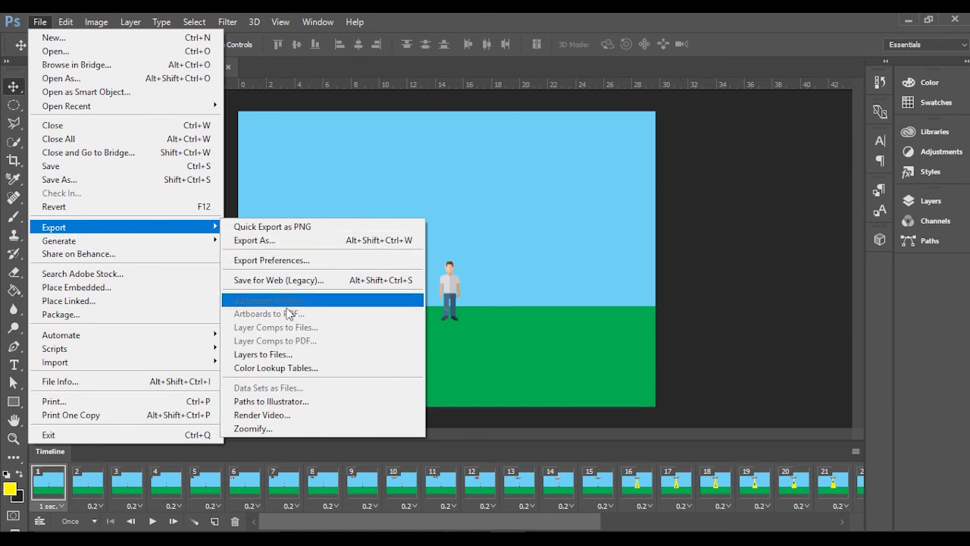
click(305, 417)
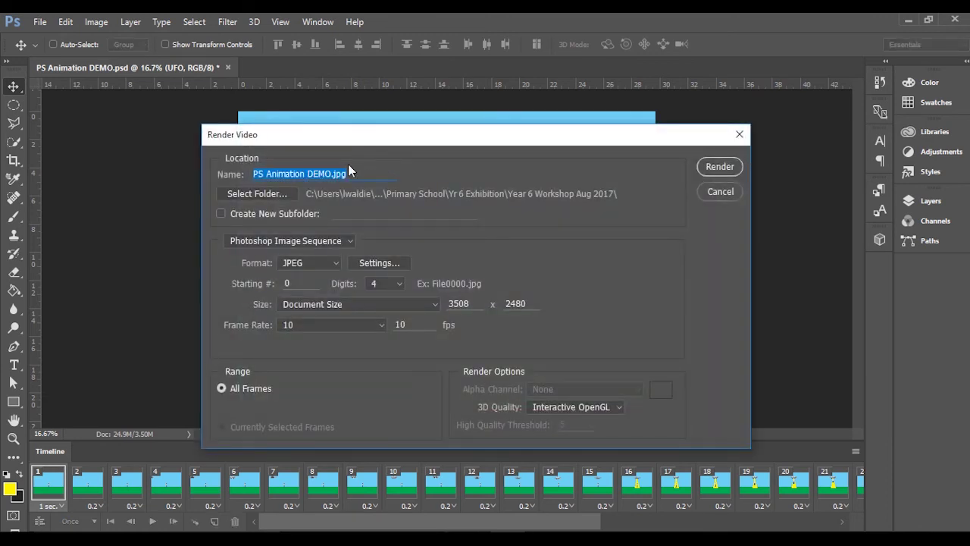
click(349, 167)
key(BackSpace)
key(BackSpace)
key(BackSpace)
key(BackSpace)
key(BackSpace)
key(BackSpace)
key(BackSpace)
key(BackSpace)
key(BackSpace)
key(BackSpace)
key(BackSpace)
key(BackSpace)
key(BackSpace)
key(BackSpace)
key(BackSpace)
key(BackSpace)
key(BackSpace)
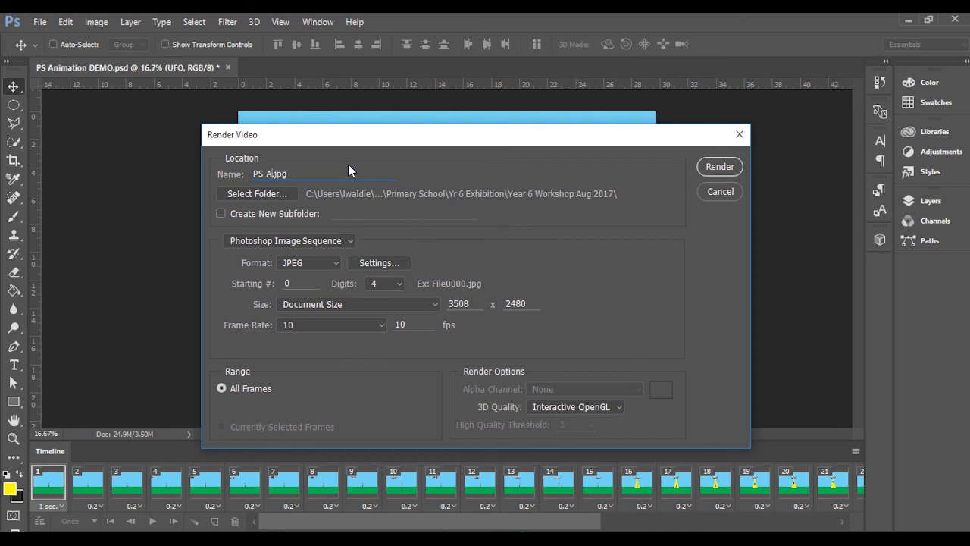
text(UFO )
text(Abd)
key(BackSpace)
text(bduction)
click(253, 195)
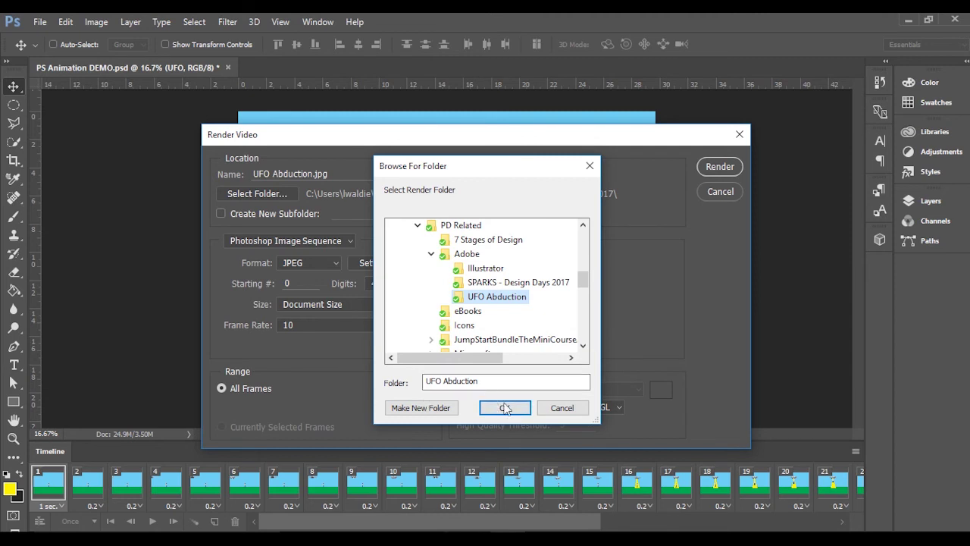
click(504, 407)
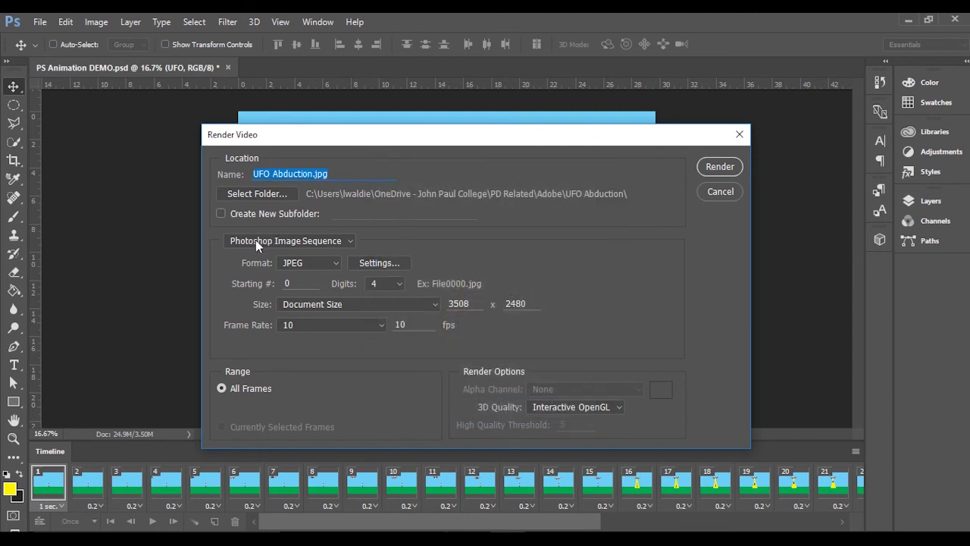
Switch the export to Adobe Media Encoder with the H.264 format and render the video.
click(351, 239)
click(339, 252)
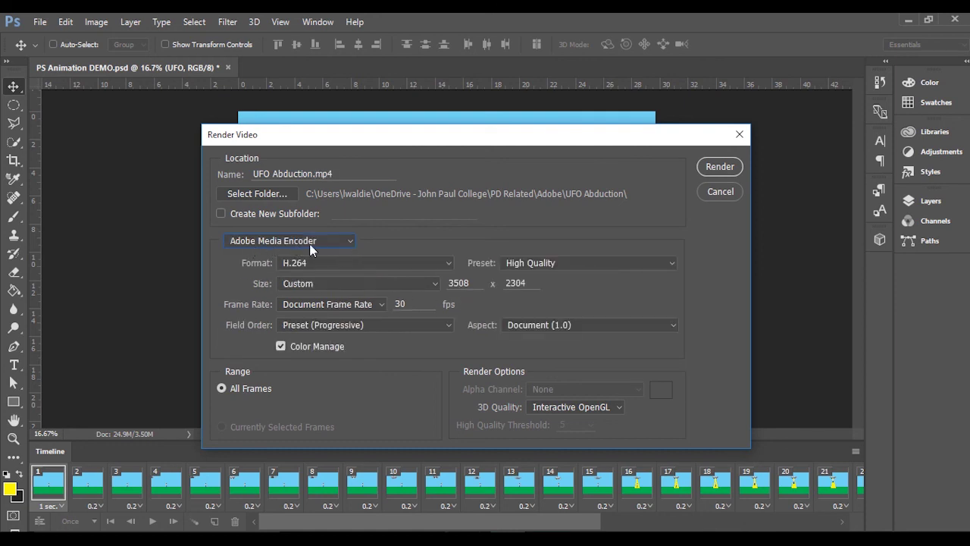
click(312, 262)
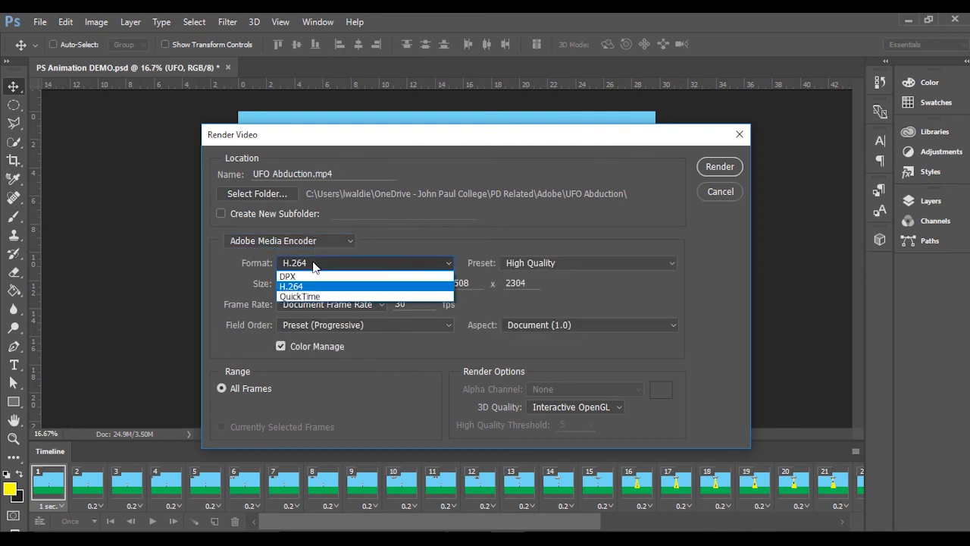
click(311, 286)
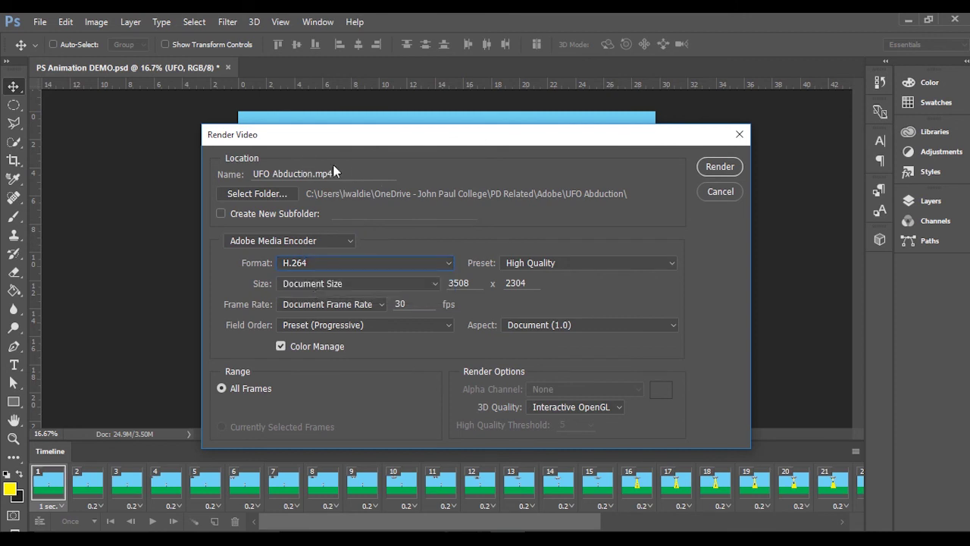
click(709, 166)
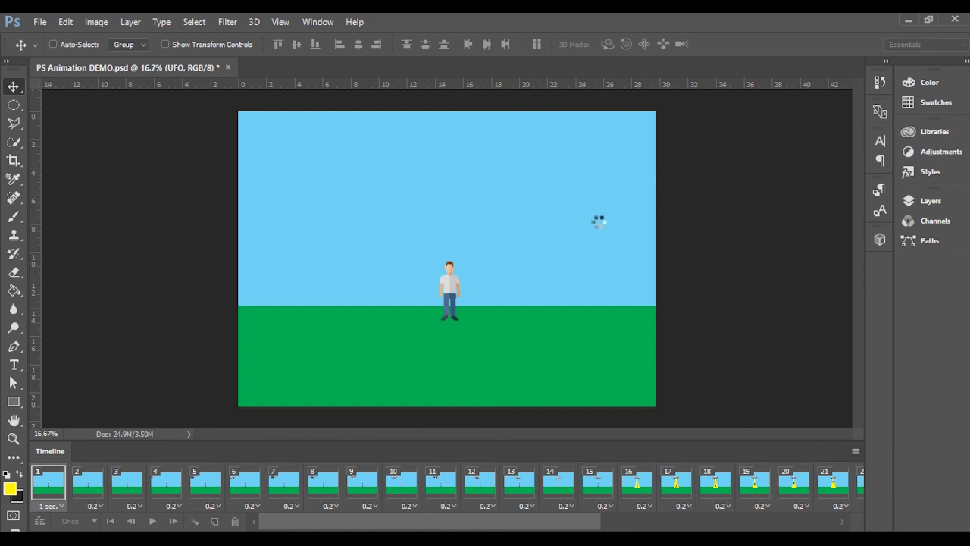